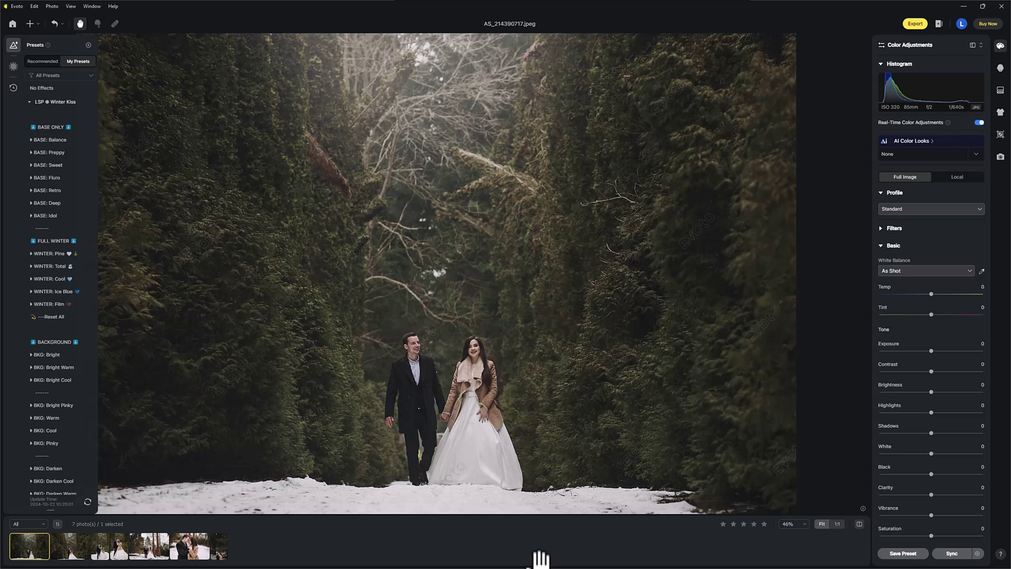
Step: Apply the WINTER: Cool preset, turn off Real-Time Color Adjustments, and check before/after
mouse_move(62, 126)
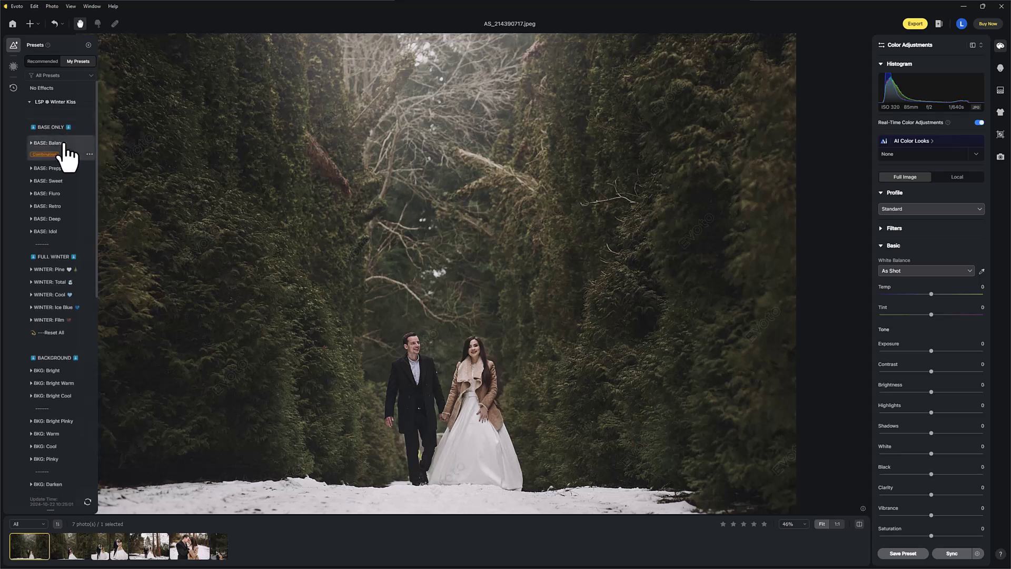
click(62, 289)
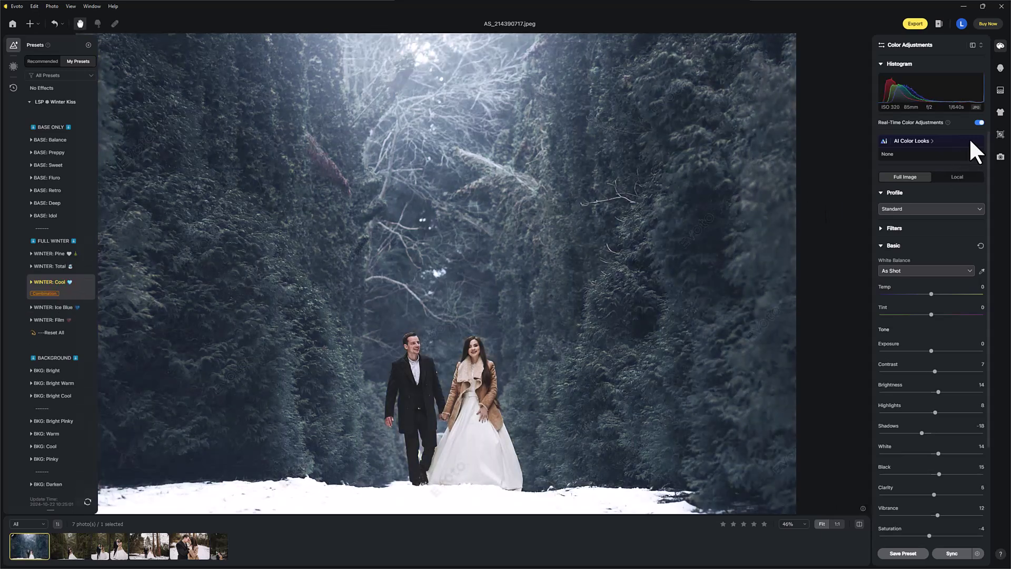
click(978, 123)
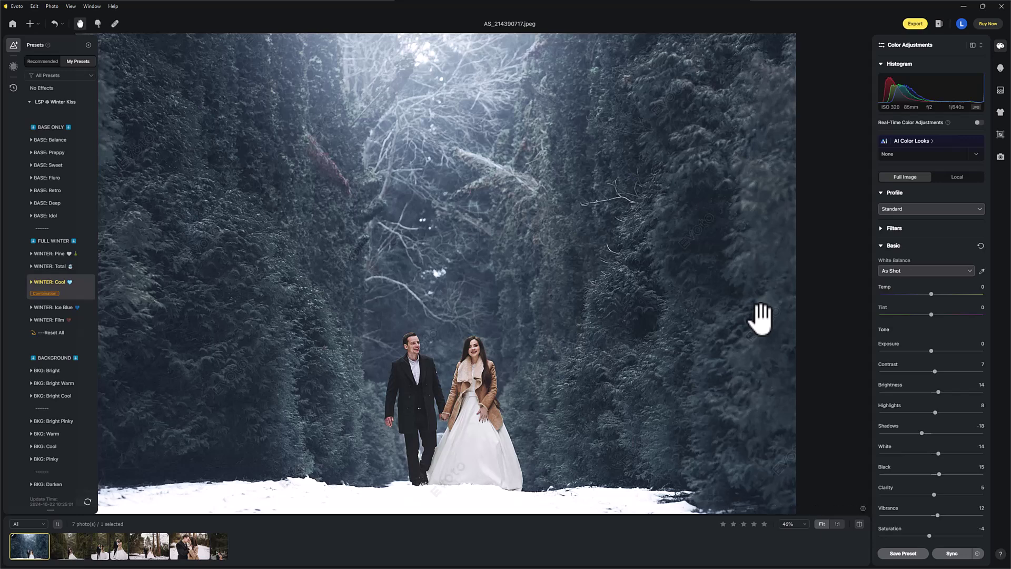
click(859, 523)
click(859, 523)
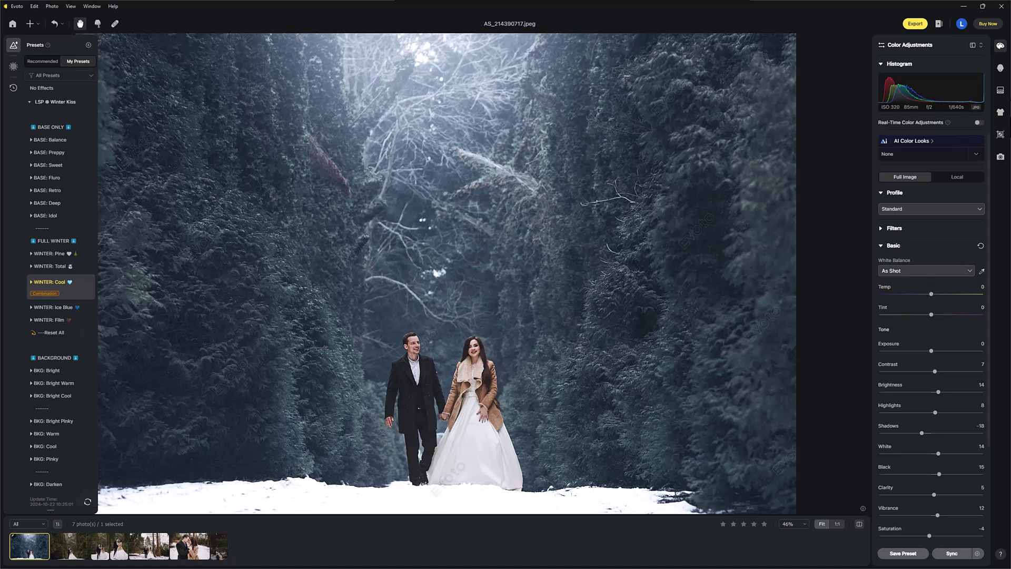
Step: Add the falling-snow backdrop from Backdrop Changer's My backdrops and compare it with the original
click(1000, 90)
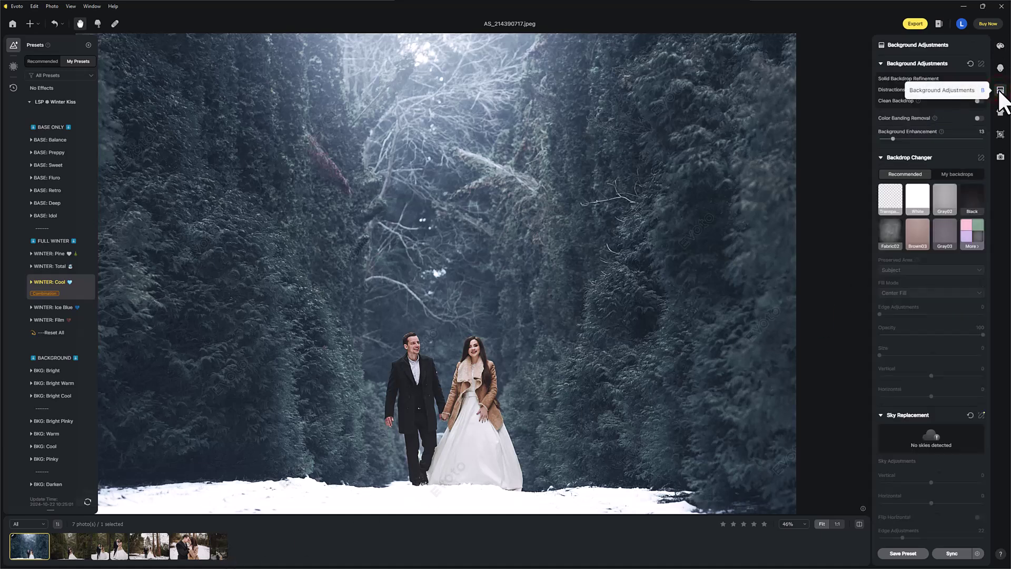
click(955, 175)
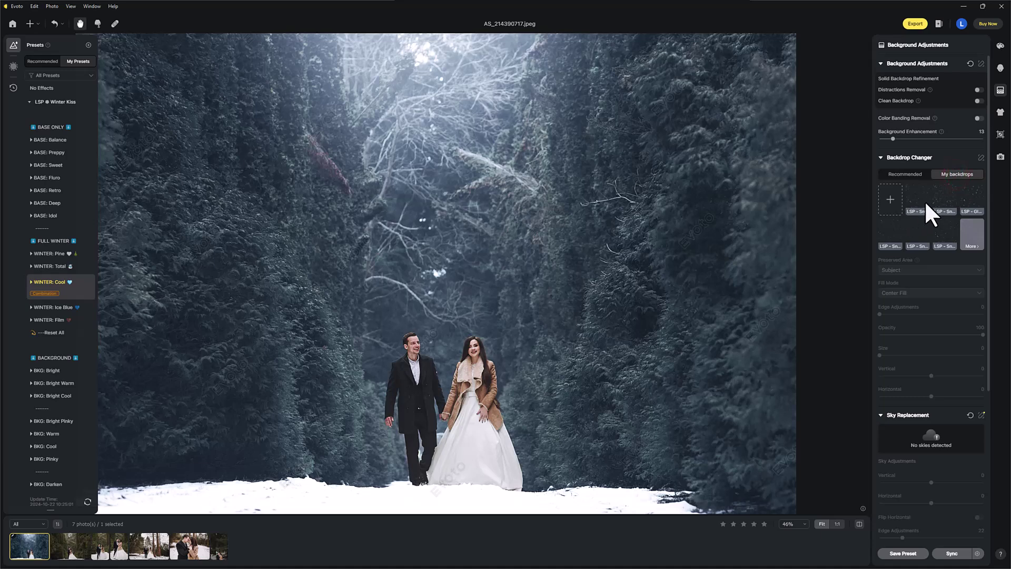
click(937, 203)
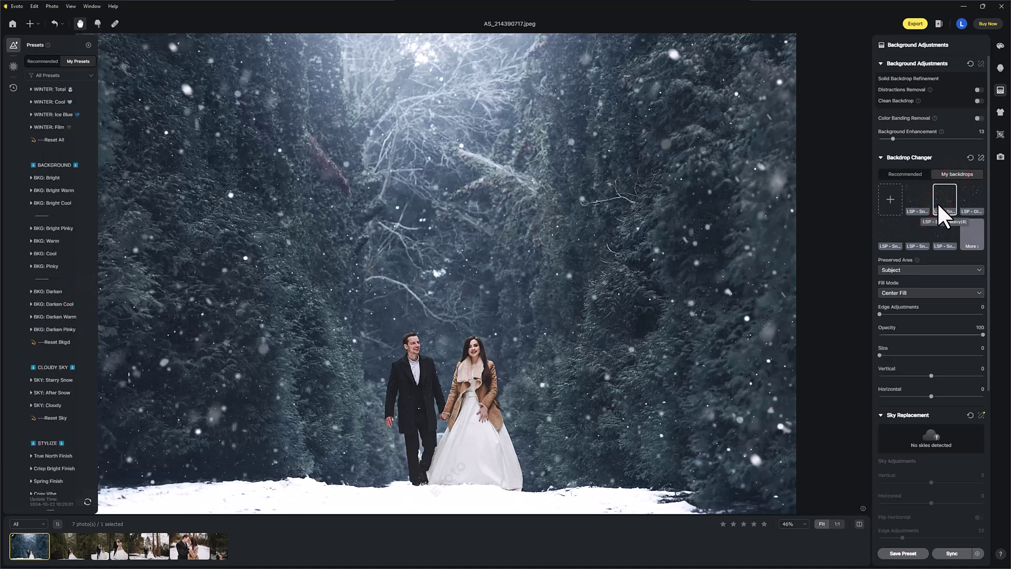
click(858, 524)
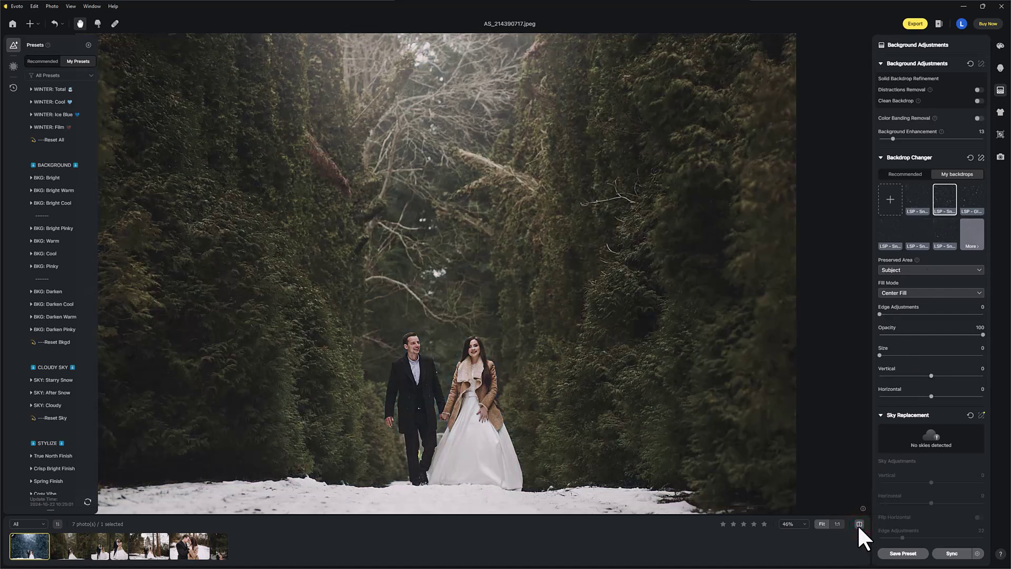
click(858, 524)
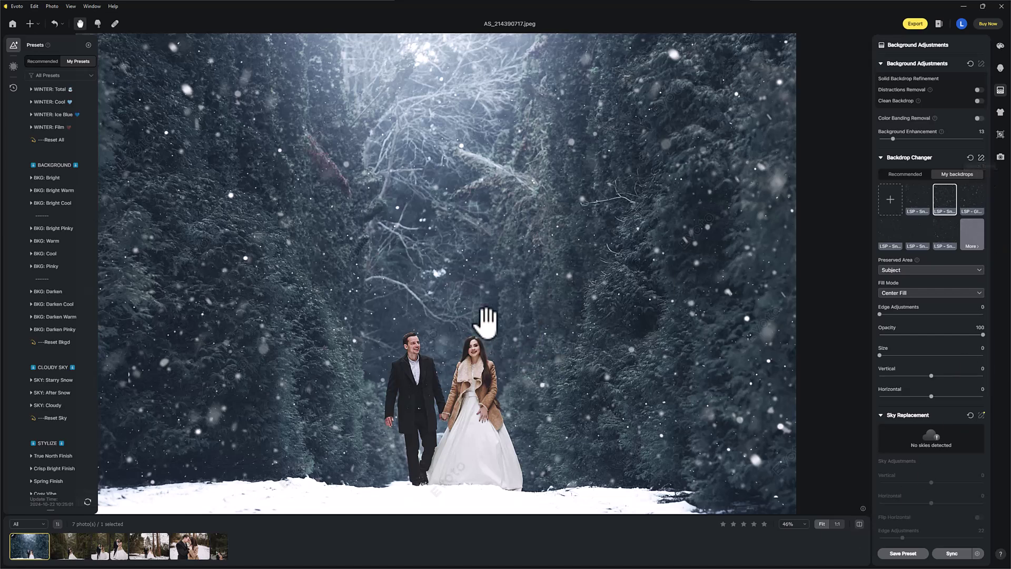
Step: Erase snow around the couple's legs with a larger brush, then restore mask beside the bride at size 210
click(980, 158)
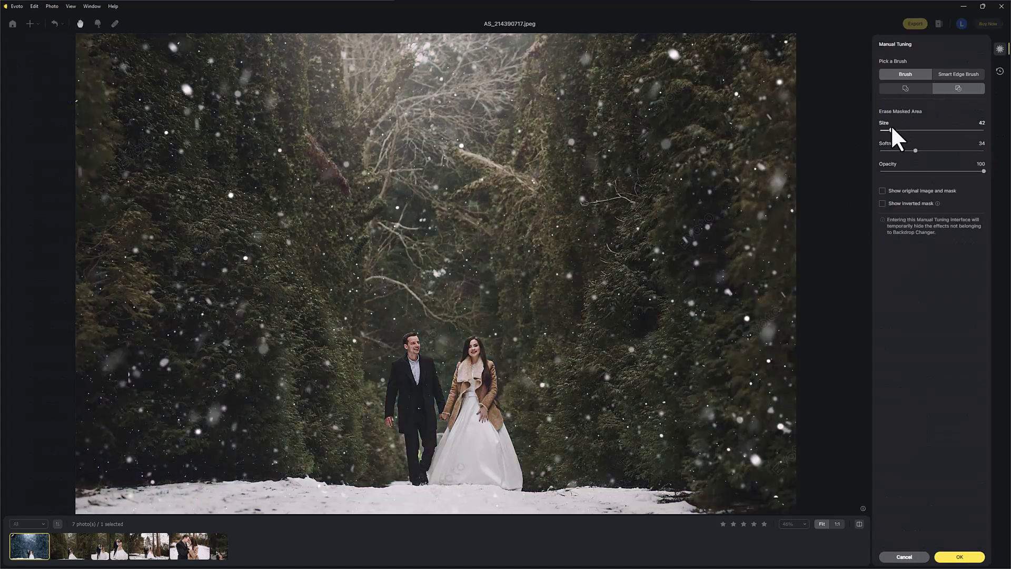
mouse_move(891, 129)
mouse_down()
mouse_move(922, 129)
mouse_move(948, 151)
mouse_up()
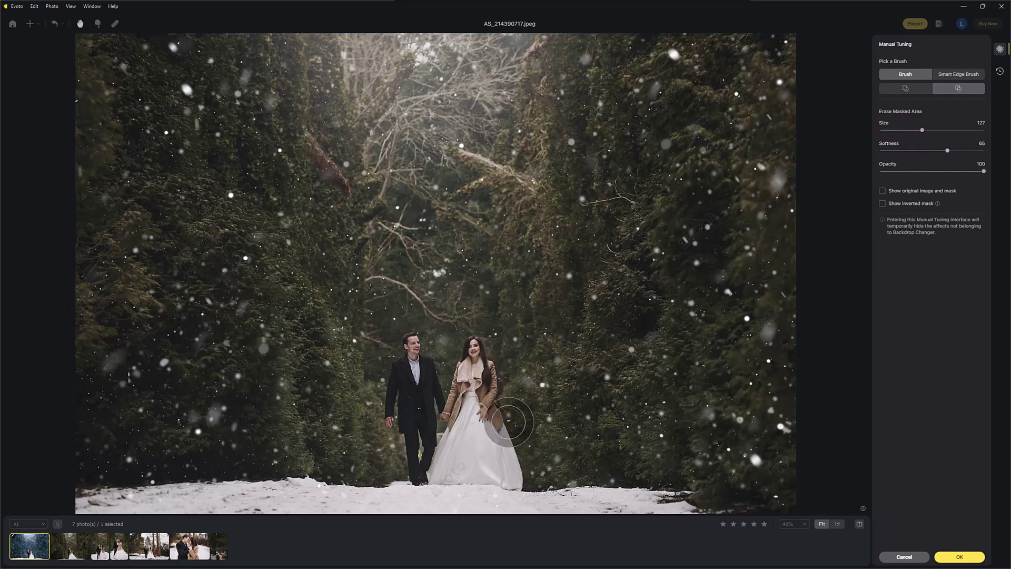
mouse_move(509, 422)
mouse_down()
mouse_move(515, 411)
mouse_move(371, 412)
mouse_move(539, 450)
mouse_move(459, 458)
mouse_move(441, 480)
mouse_up()
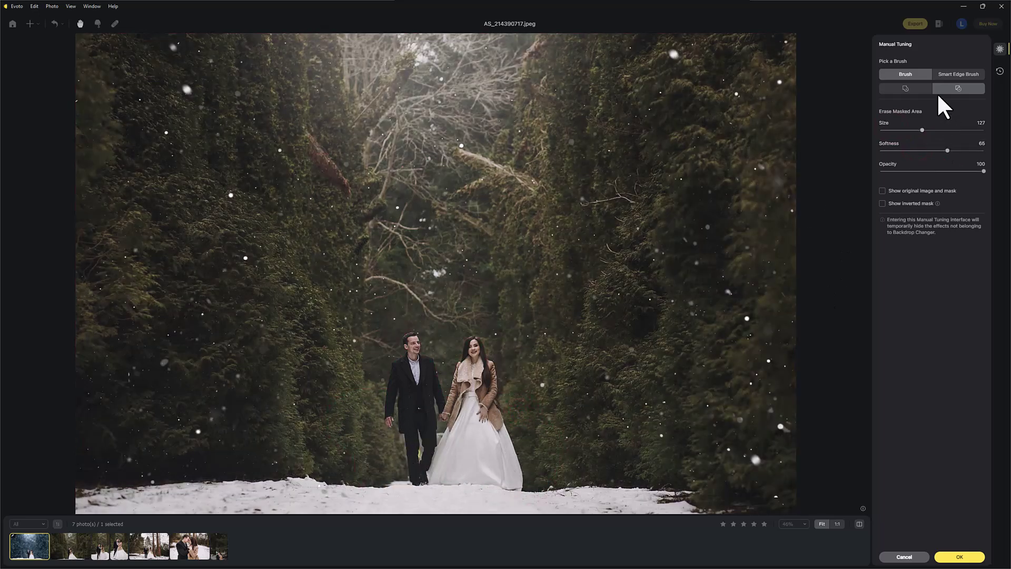
click(914, 87)
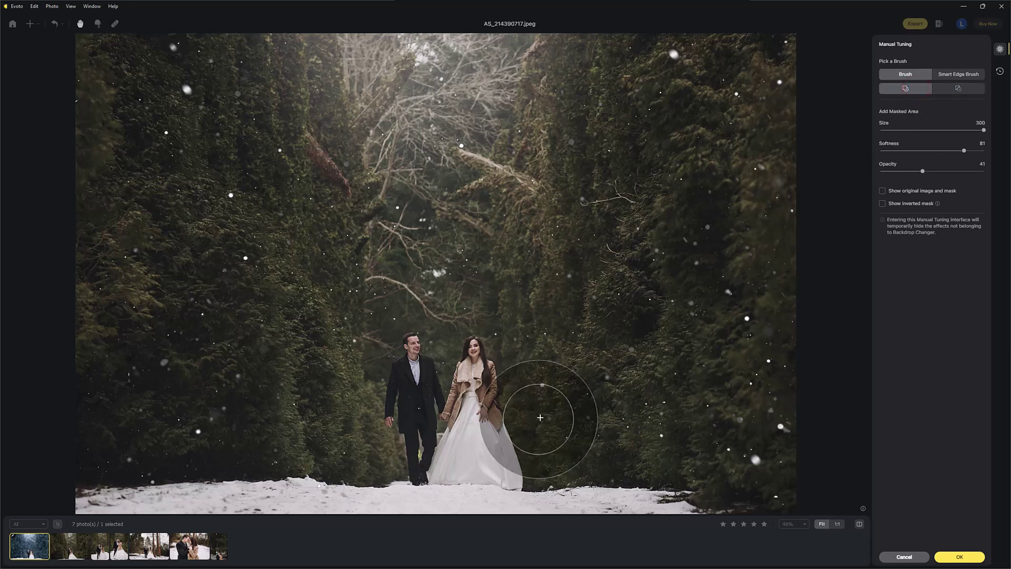
key(bracketleft)
key(bracketleft)
key(bracketleft)
key(bracketleft)
key(bracketleft)
key(bracketleft)
key(bracketleft)
key(bracketleft)
key(bracketleft)
mouse_move(541, 417)
mouse_down()
mouse_move(372, 422)
mouse_move(383, 422)
mouse_move(350, 444)
mouse_move(602, 458)
mouse_move(326, 484)
mouse_move(510, 418)
mouse_move(379, 401)
mouse_move(604, 423)
mouse_up()
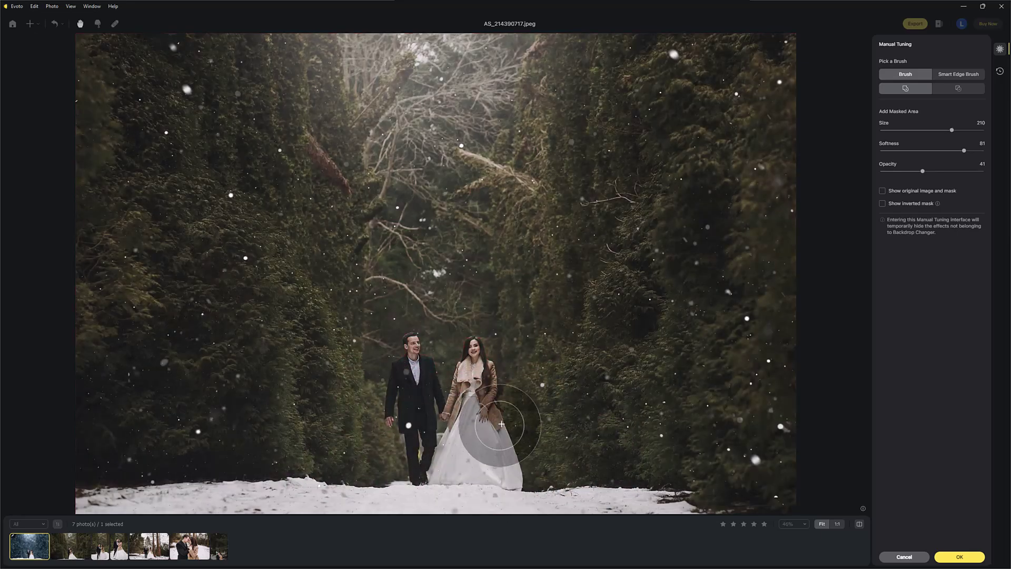
Step: Erase snow from the man's coat and the woman's hand with a size-37 brush, and apply the mask
click(958, 88)
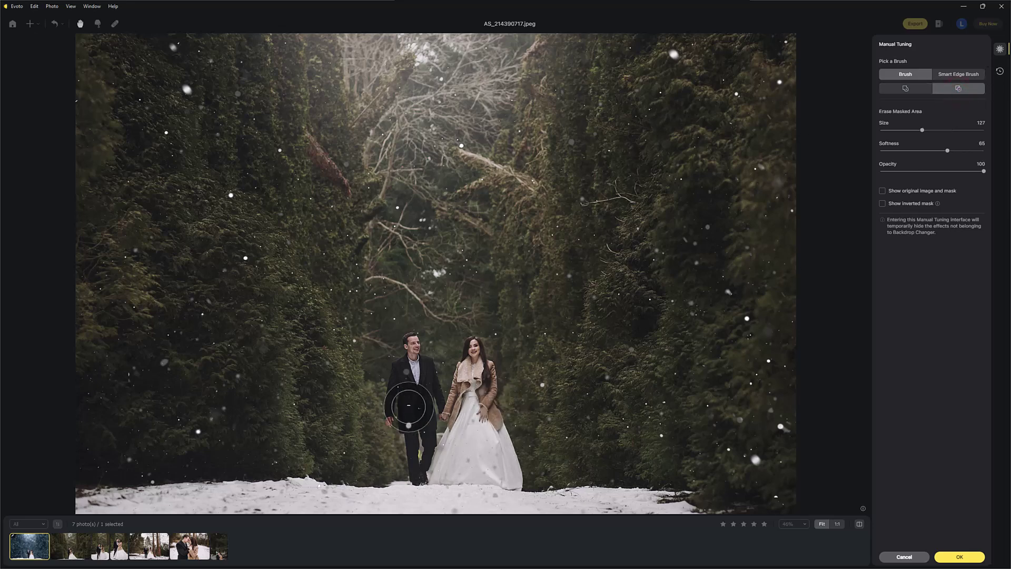
key(bracketleft)
key(bracketleft)
key(bracketleft)
key(bracketleft)
key(bracketleft)
key(bracketleft)
key(bracketleft)
key(bracketleft)
key(bracketleft)
mouse_move(408, 406)
mouse_down()
mouse_move(410, 382)
mouse_move(416, 387)
mouse_up()
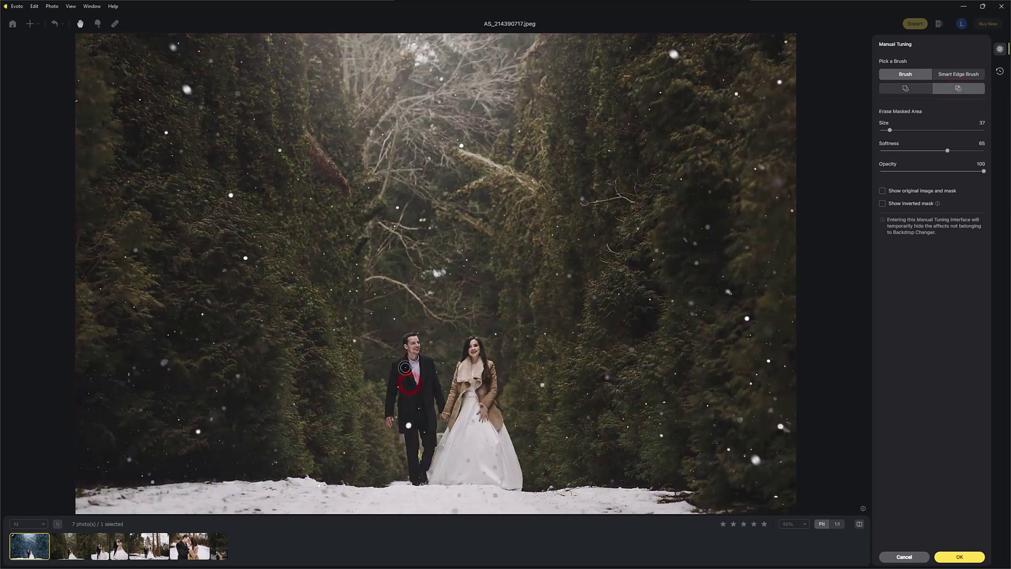
drag(420, 427, 410, 430)
drag(481, 390, 473, 380)
click(960, 557)
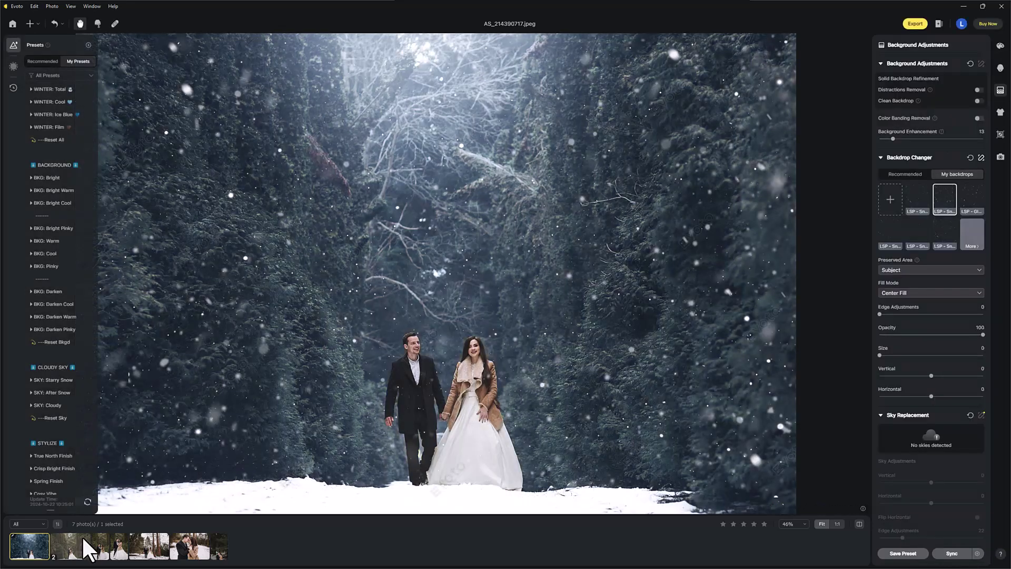
Step: Sync the winter edits to all seven photos, then open the third photo AS - 214390726.jpeg
shift+click(215, 553)
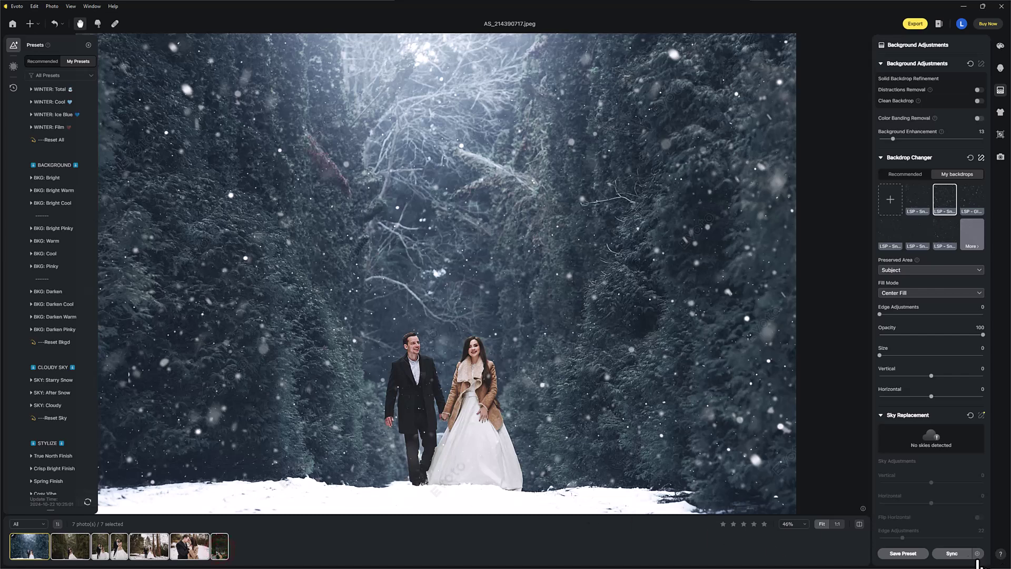
click(961, 557)
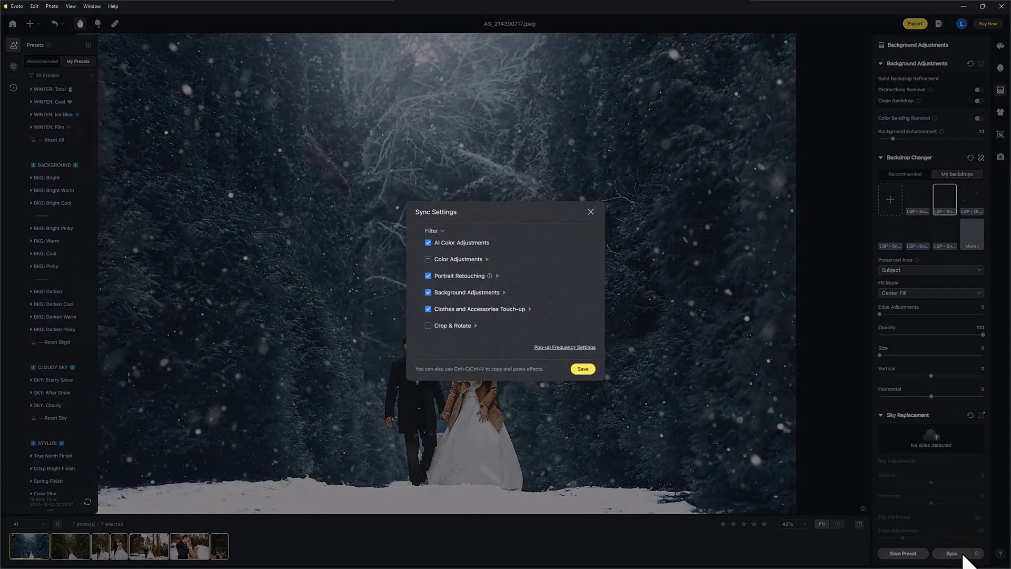
click(581, 370)
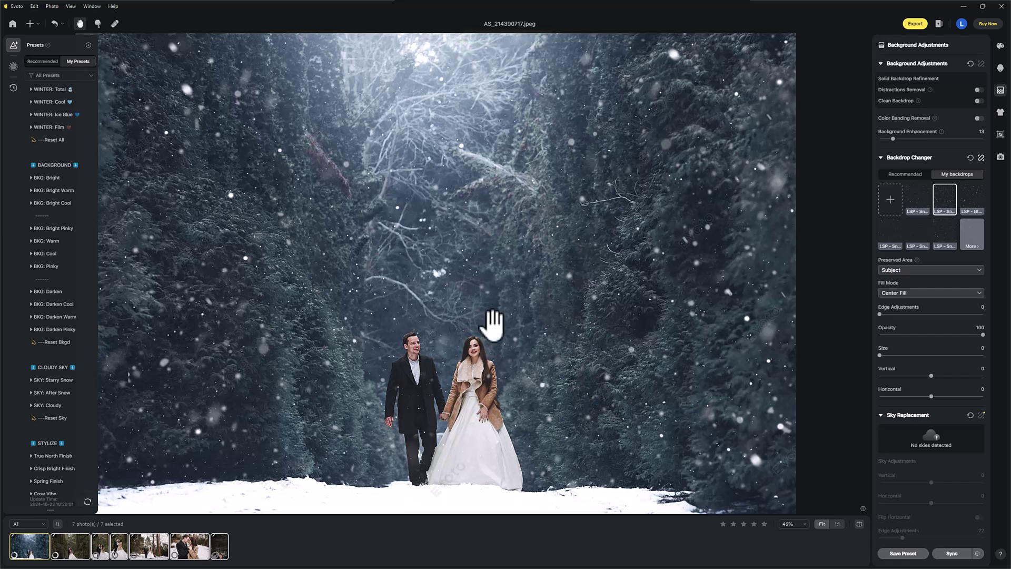
click(71, 546)
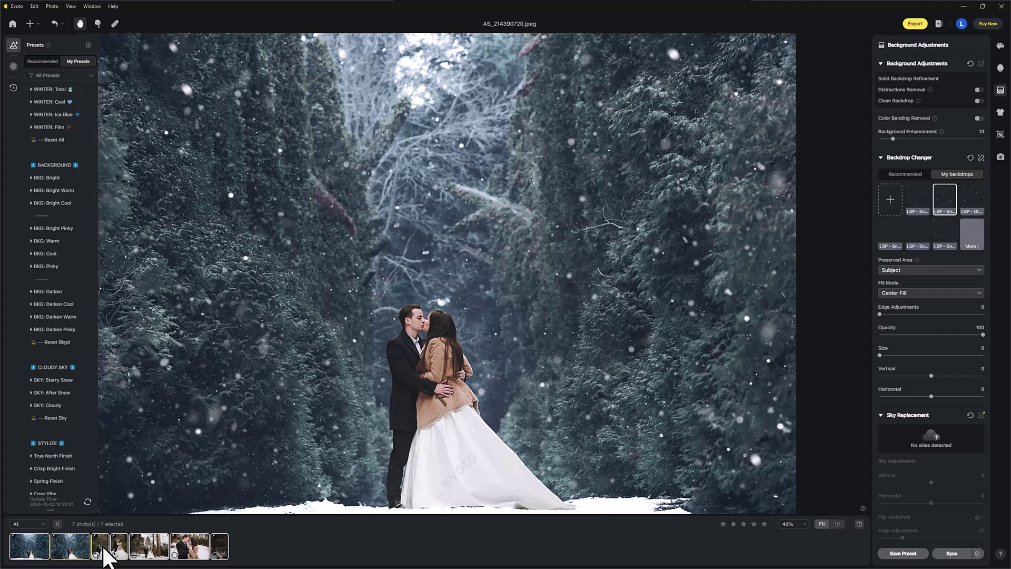
click(102, 547)
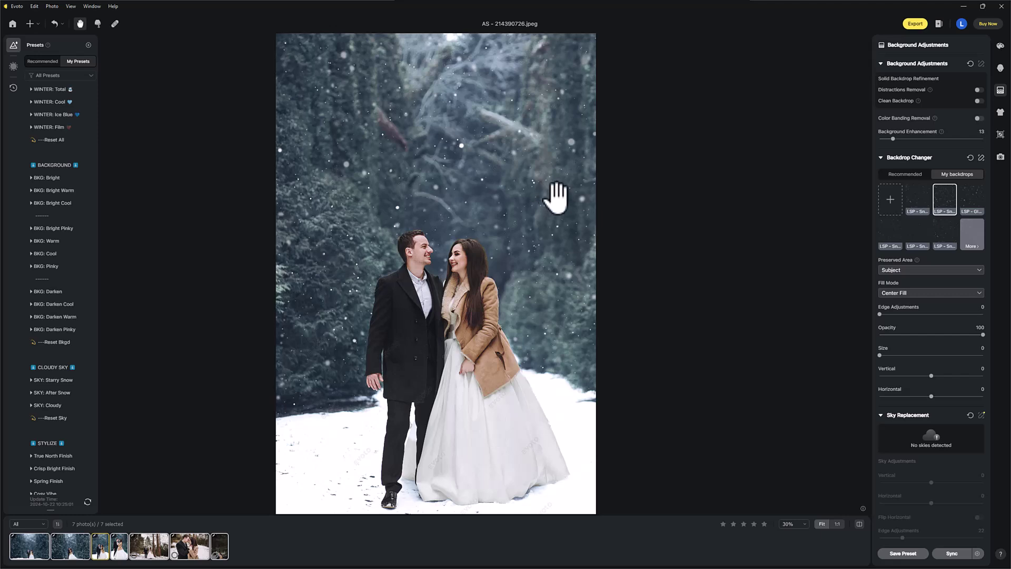
Step: Swap to a finer snowfall backdrop and offset it to Vertical -5, Horizontal -60
click(918, 199)
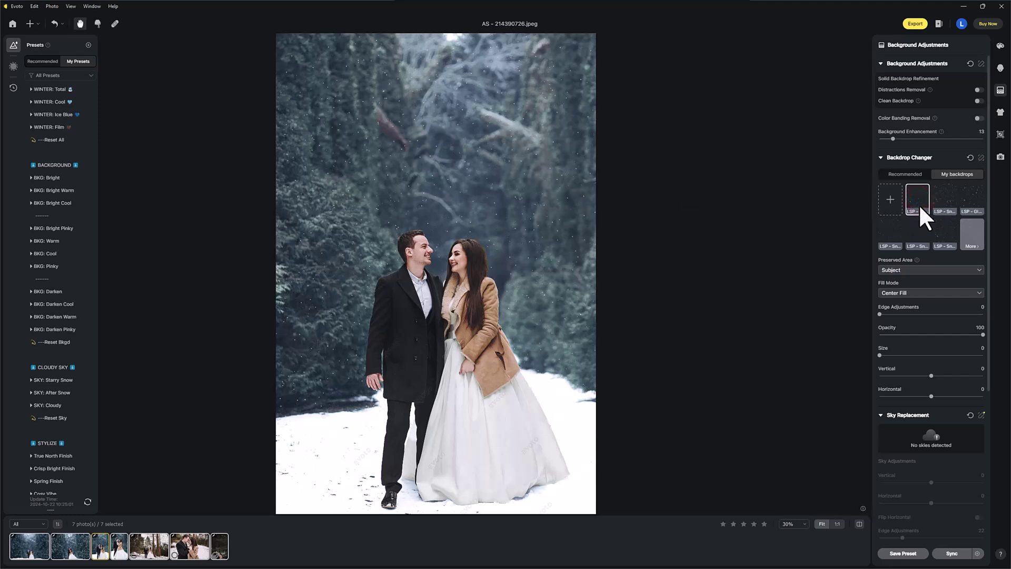
click(981, 198)
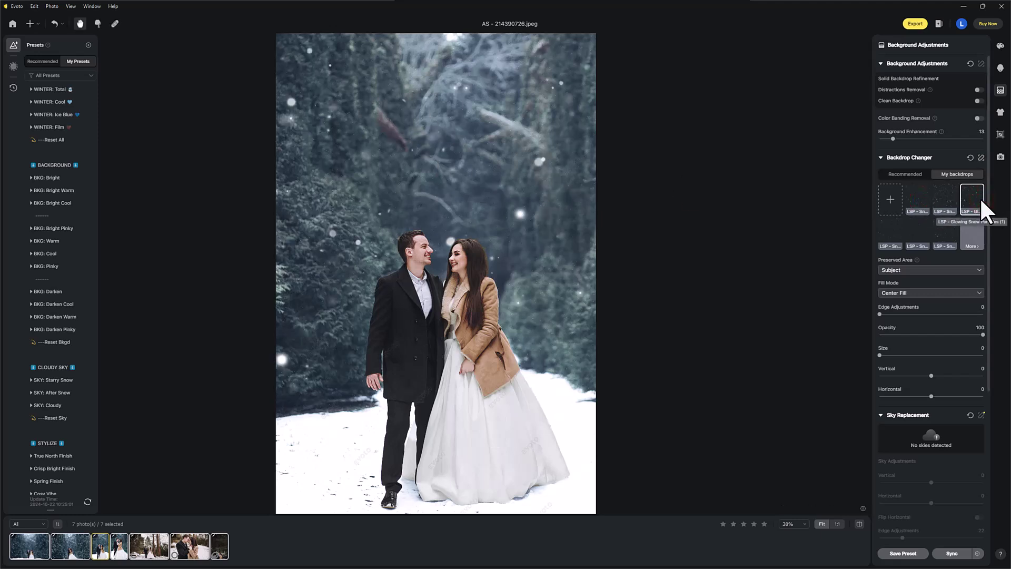
click(911, 230)
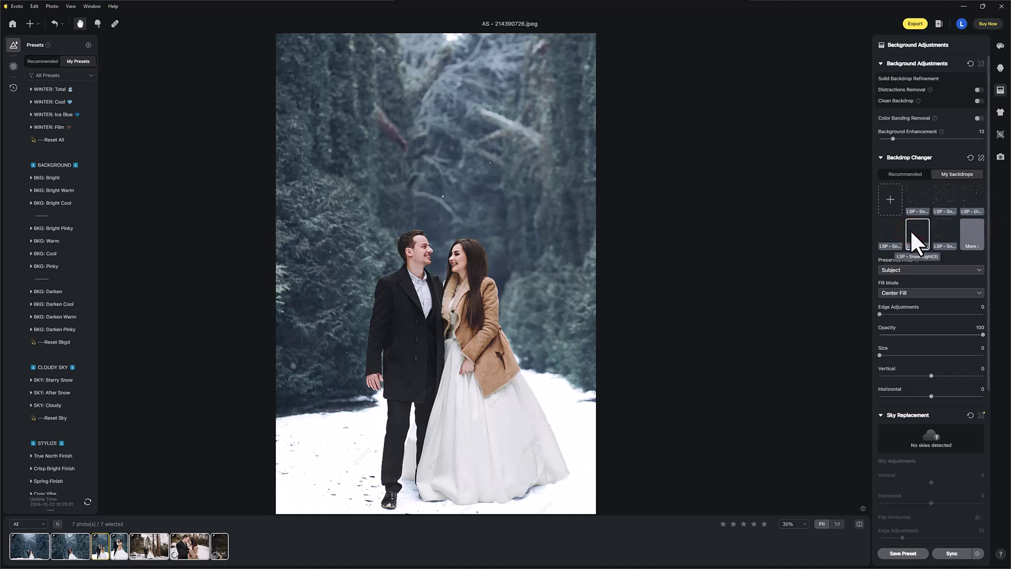
click(887, 233)
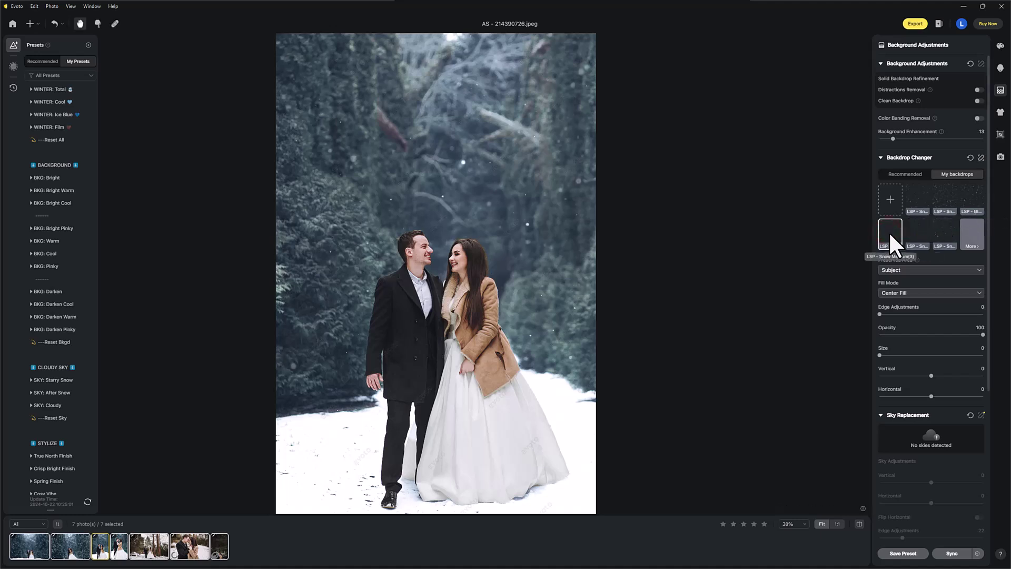
click(940, 235)
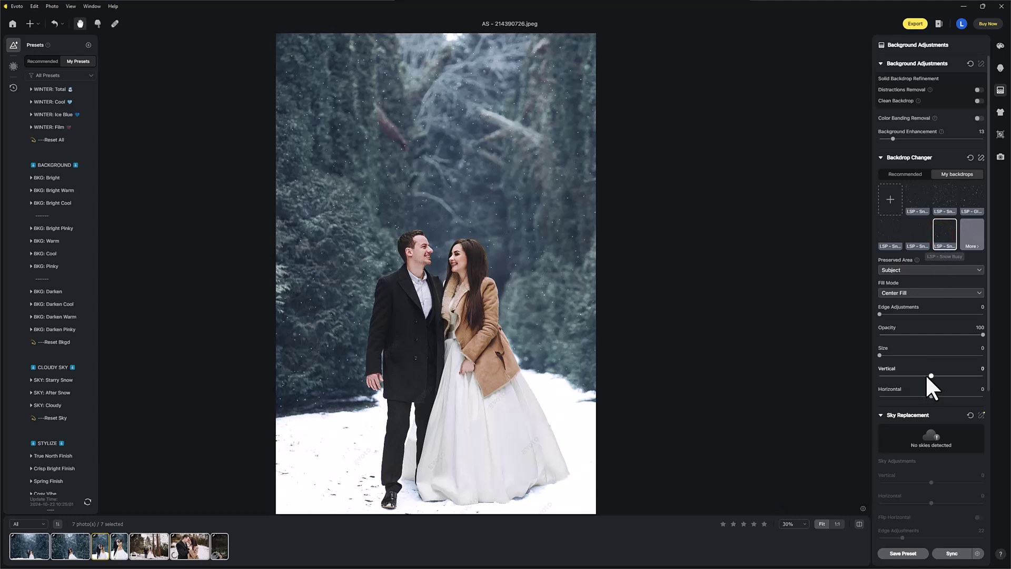
drag(930, 375, 900, 395)
click(930, 395)
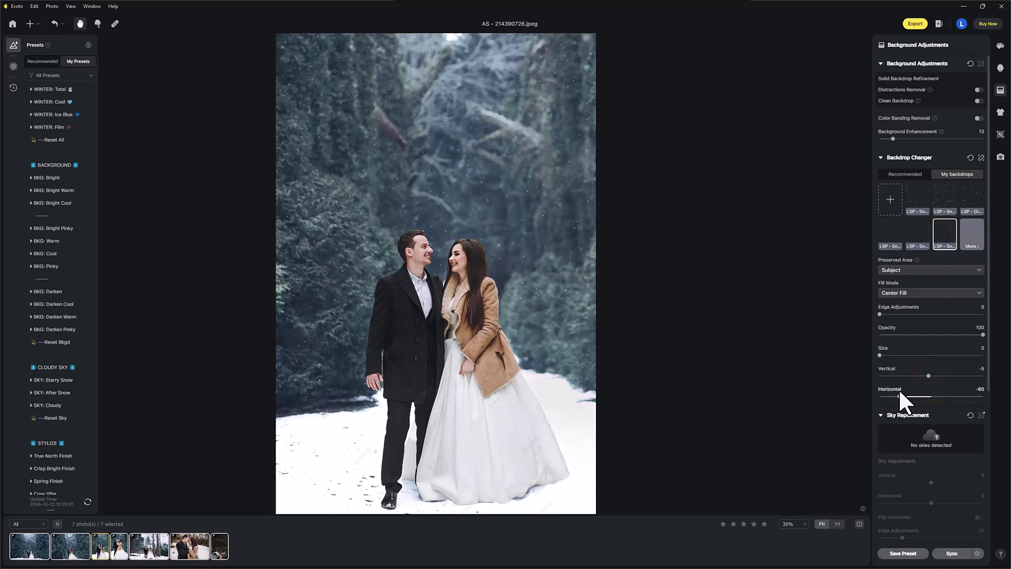
Step: Paint the snow mask back over the jacket area with the Add brush and apply it
click(981, 158)
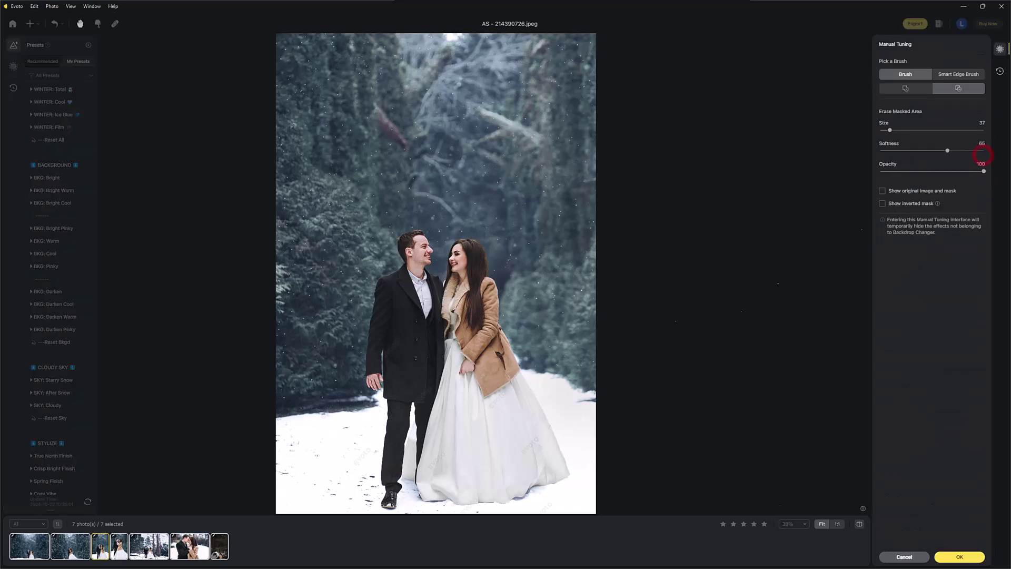
click(910, 88)
click(529, 318)
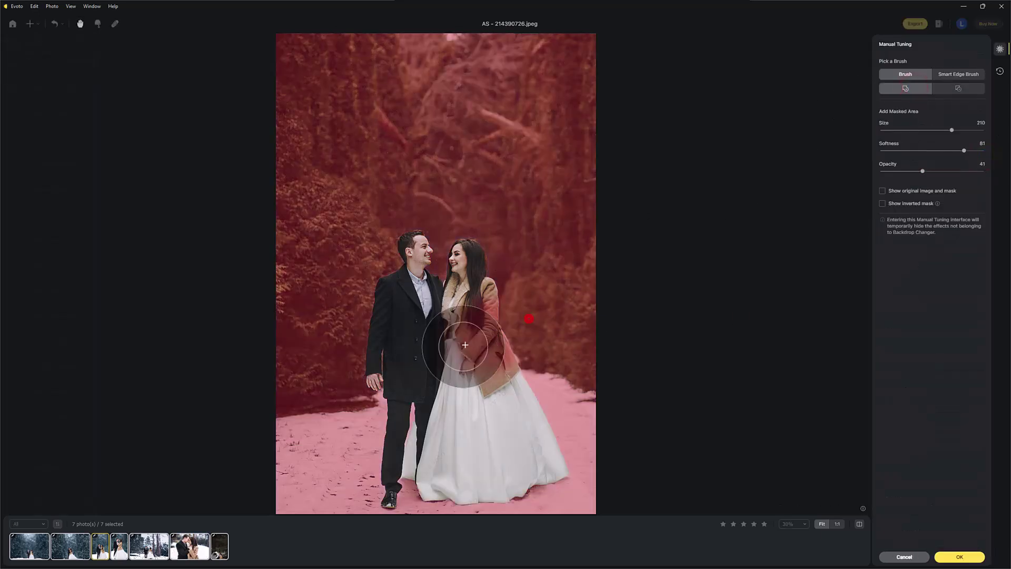
click(959, 557)
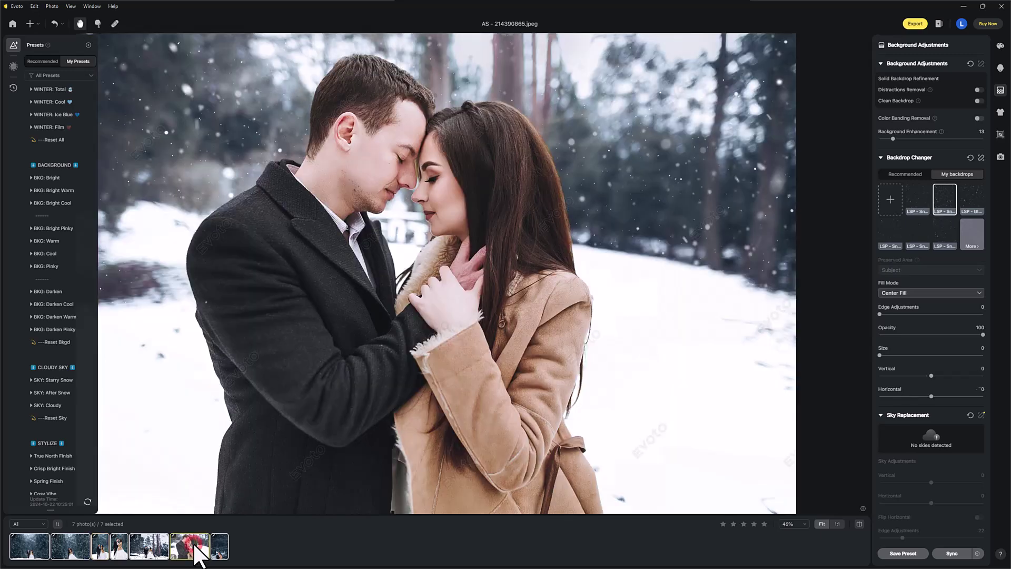
Step: Browse the synced photos: forehead close-up, dark-forest hug, hedges kiss and hand-in-hand walk
click(191, 547)
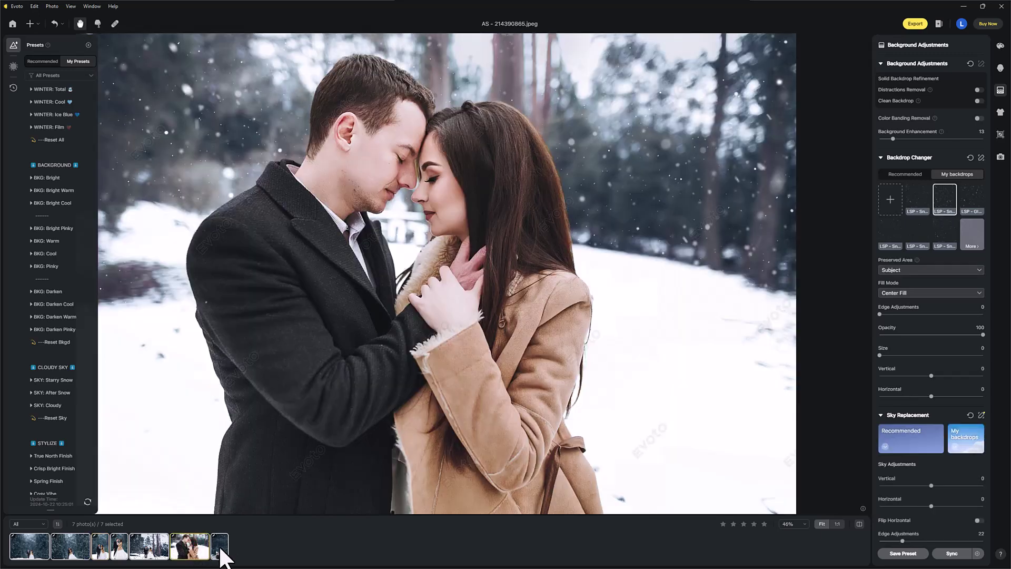
click(220, 548)
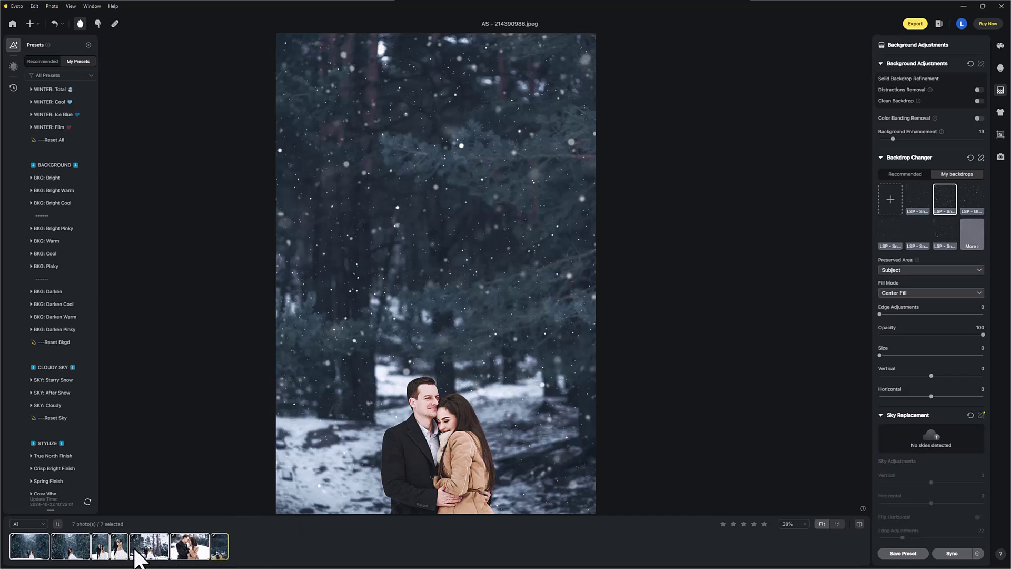
click(156, 553)
click(82, 552)
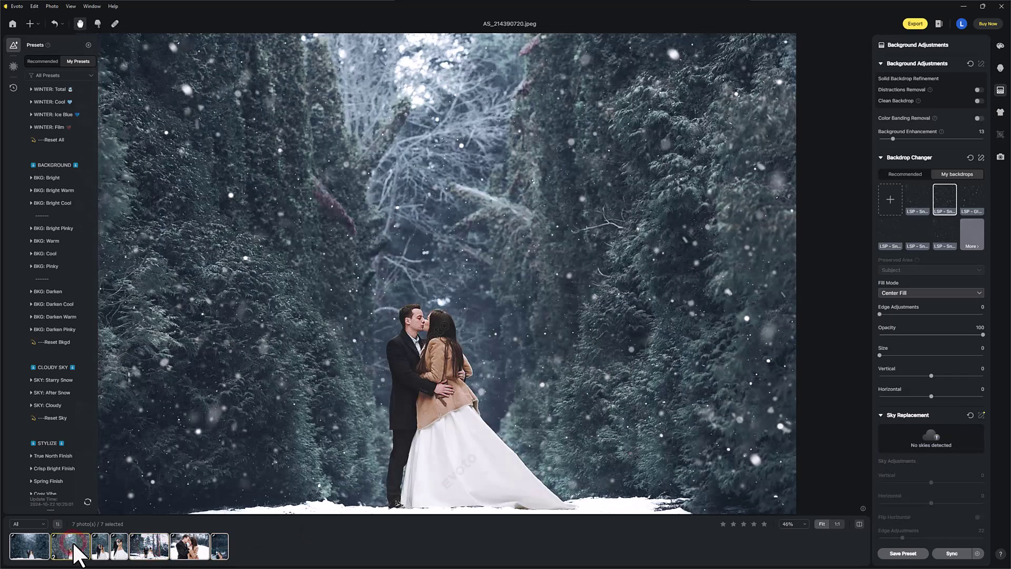
click(30, 548)
scroll(68, 187, up, 5)
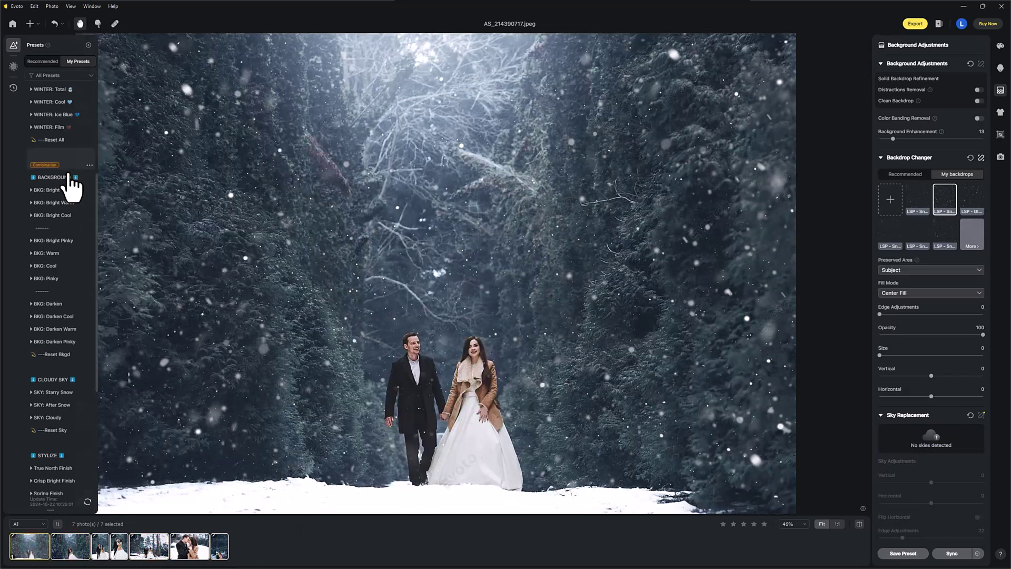
scroll(93, 198, up, 2)
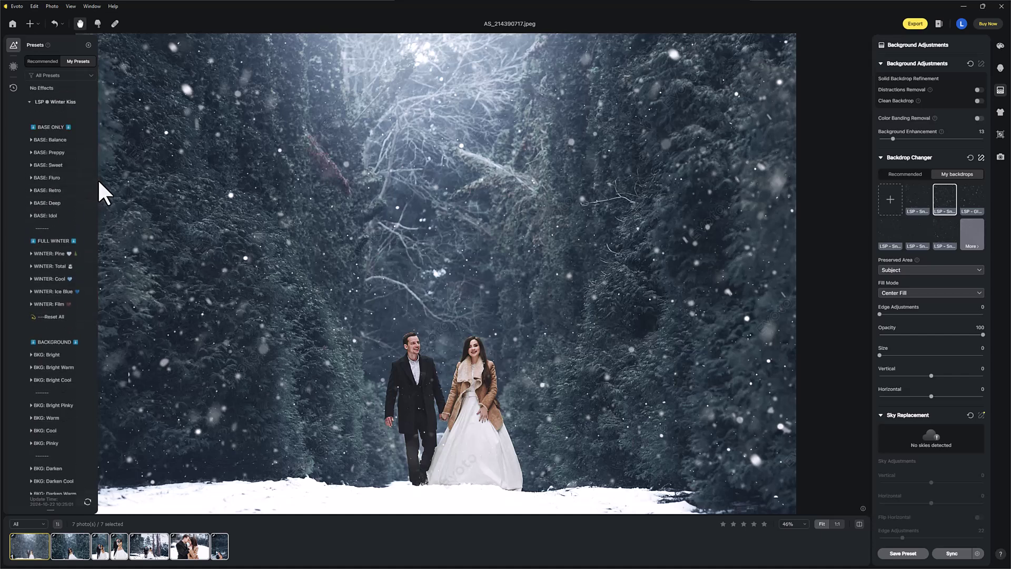
click(97, 180)
drag(96, 192, 96, 162)
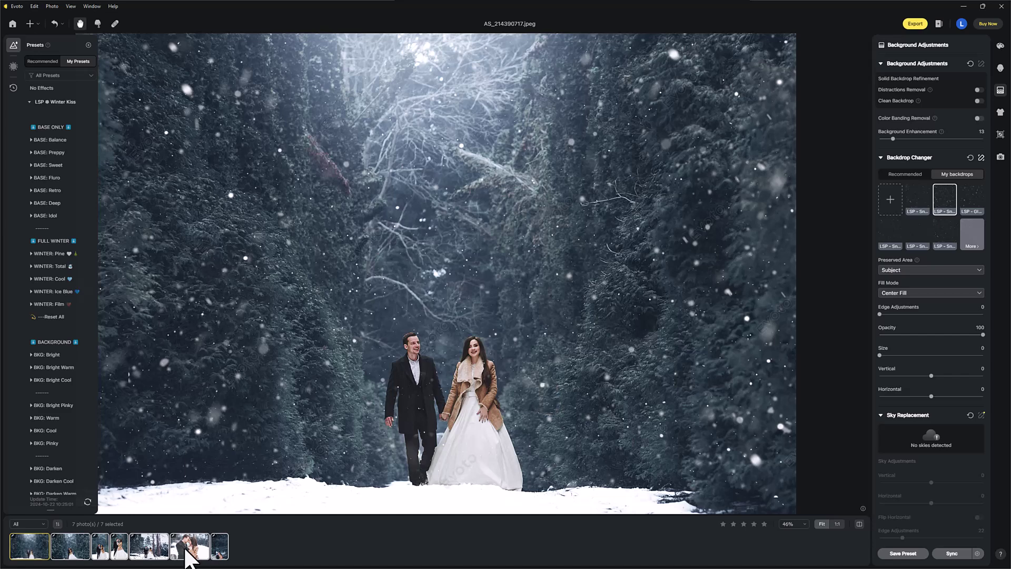
Step: Compare the couple-facing photo against its original repeatedly, then reopen AS_214390720.jpeg, the hedges kiss
click(120, 548)
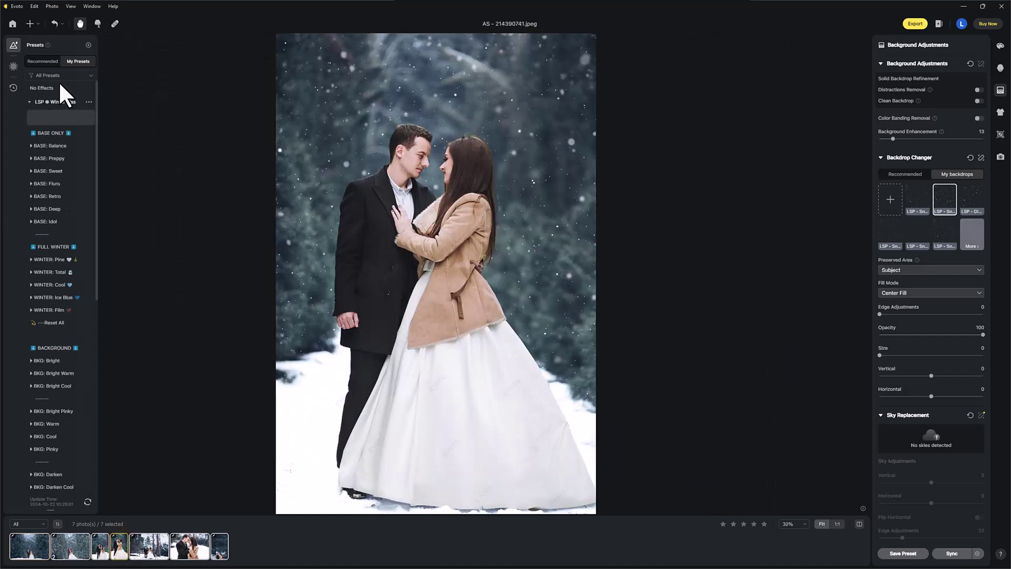
click(858, 522)
click(859, 523)
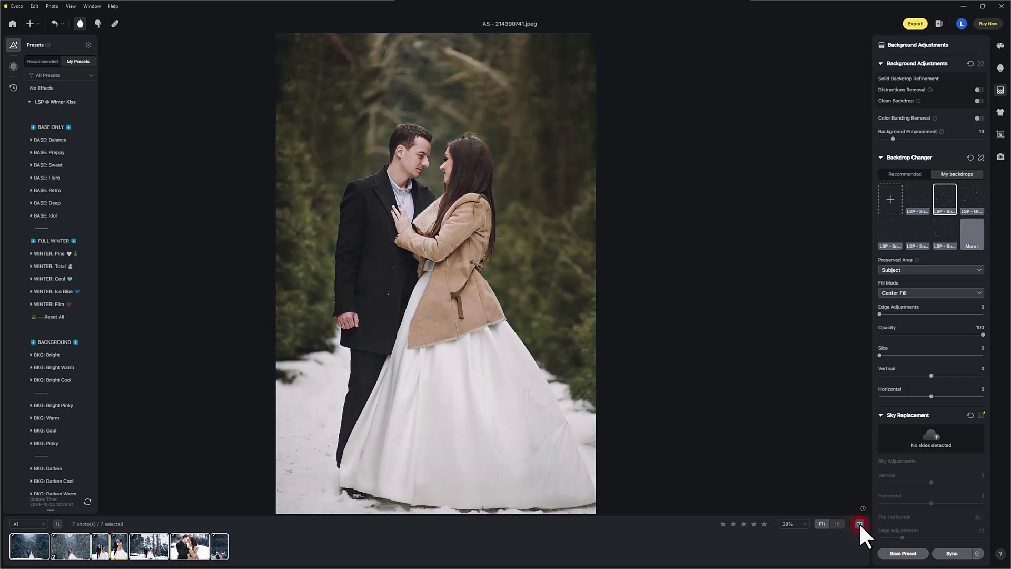
click(858, 522)
click(858, 522)
click(859, 522)
click(858, 523)
click(858, 523)
click(858, 522)
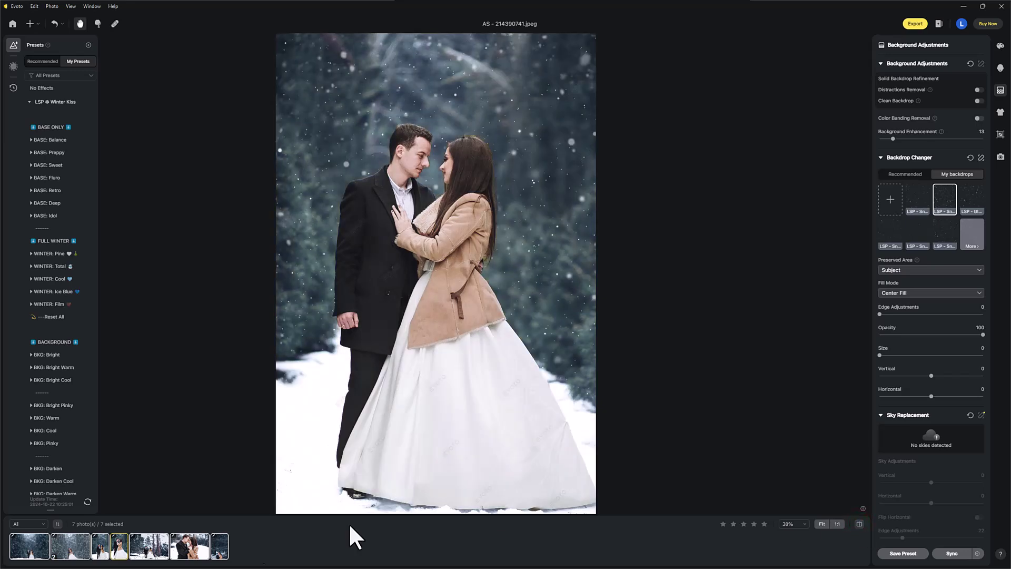
click(65, 545)
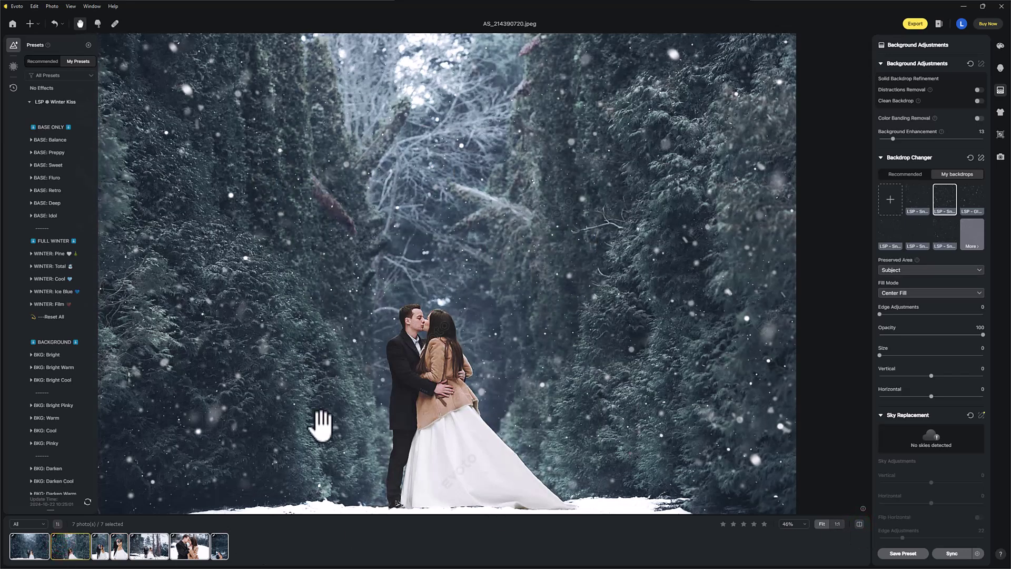